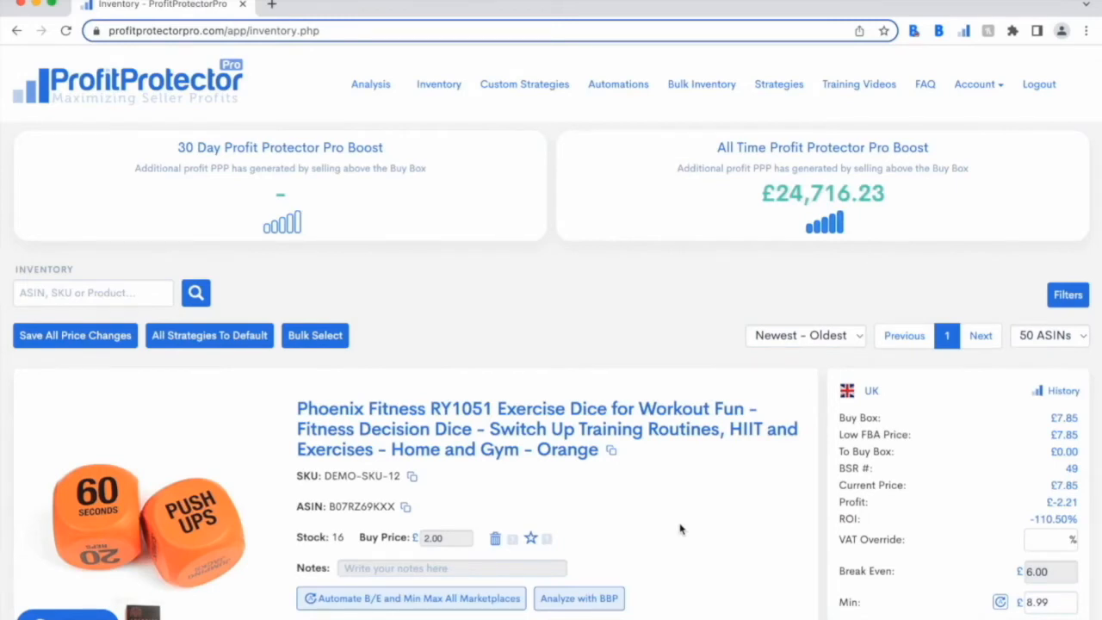
Open the Bulk Inventory page and review its CSV download and upload options and the marketplace, strategy and toggle key tables
click(703, 87)
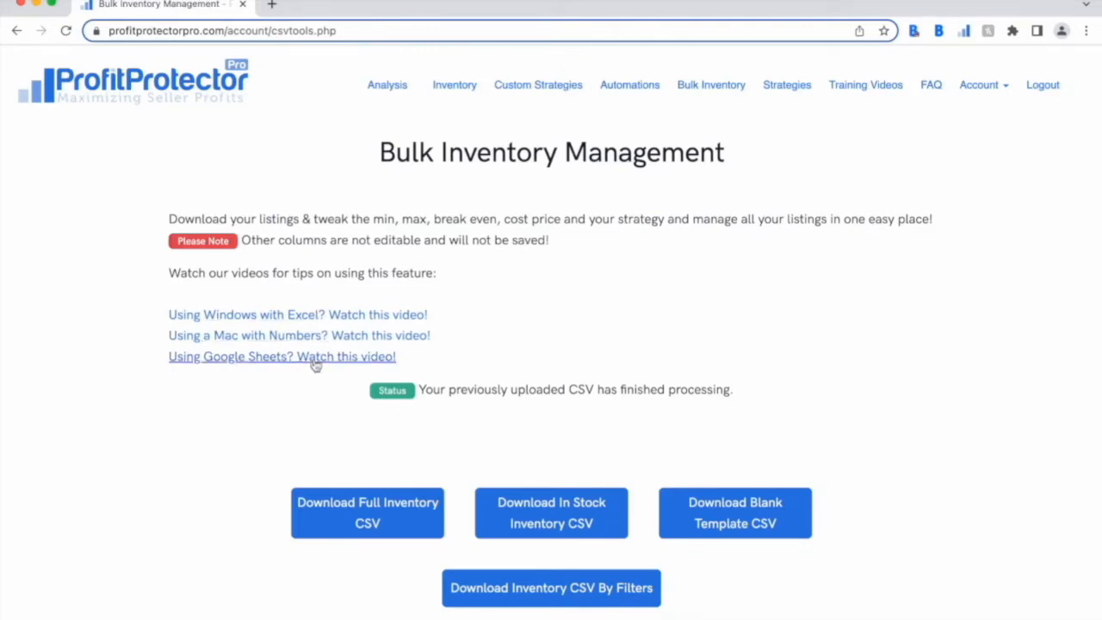
scroll(553, 389, down, 3)
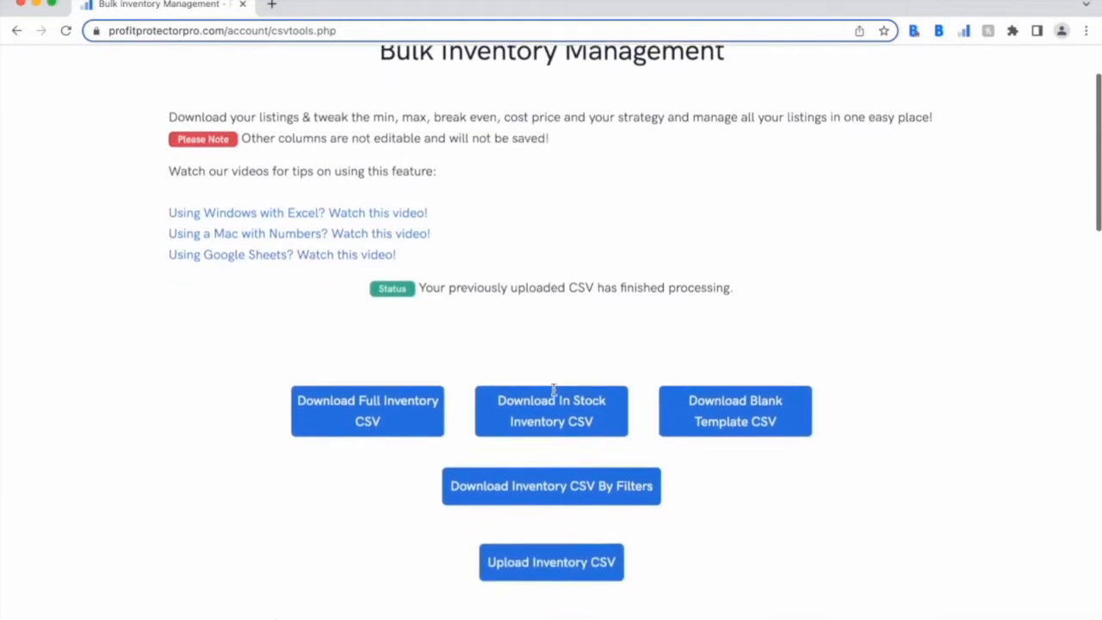
scroll(554, 393, down, 8)
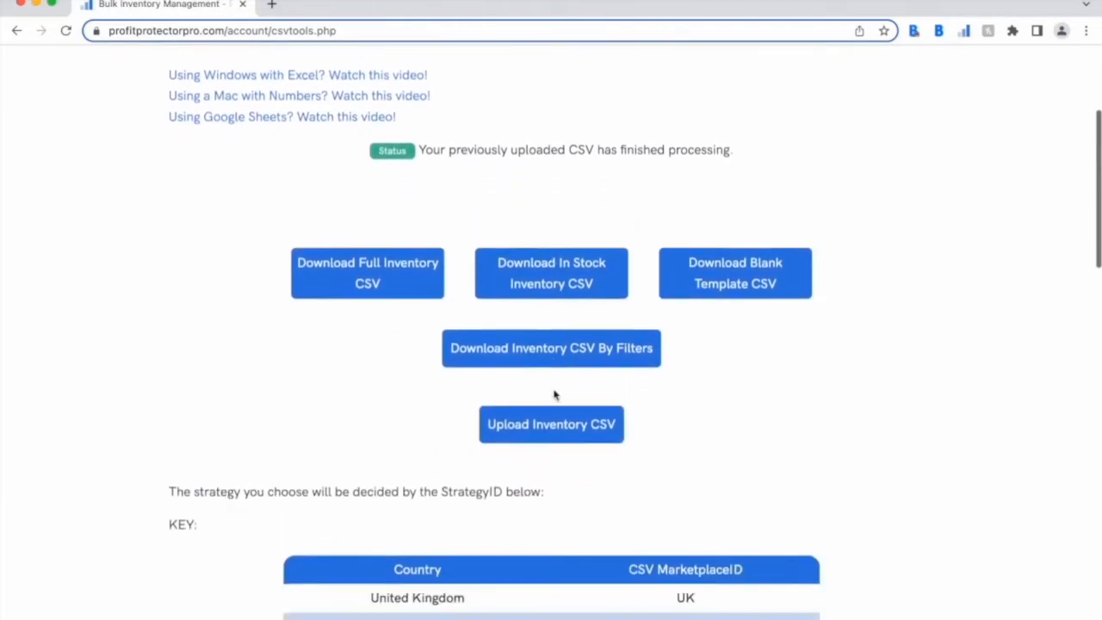
scroll(553, 394, down, 5)
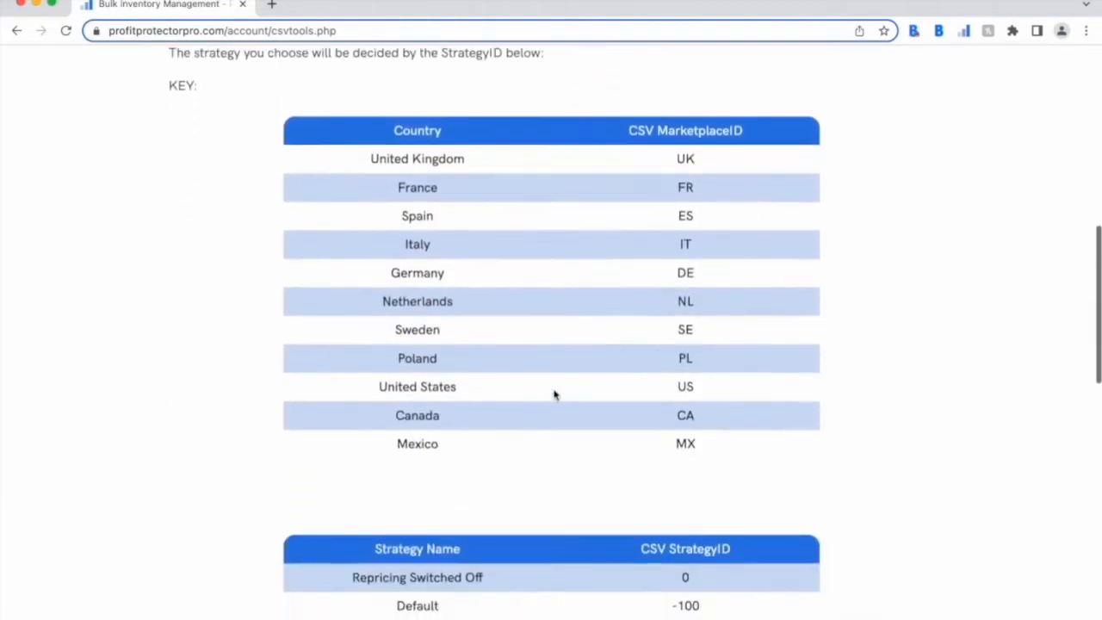
scroll(553, 393, up, 1)
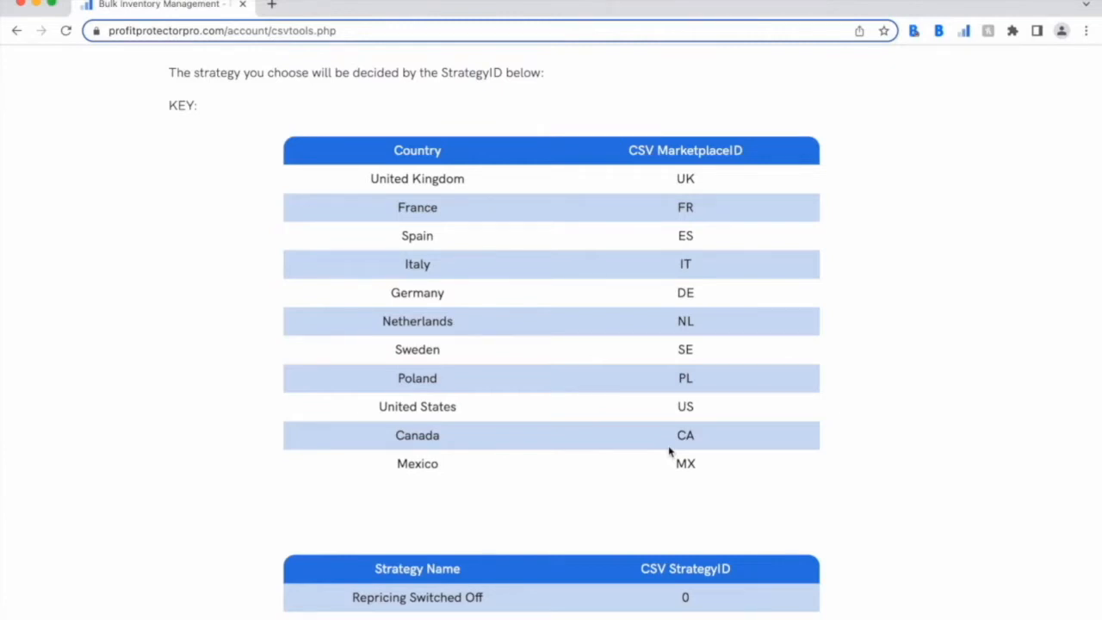
scroll(669, 451, down, 5)
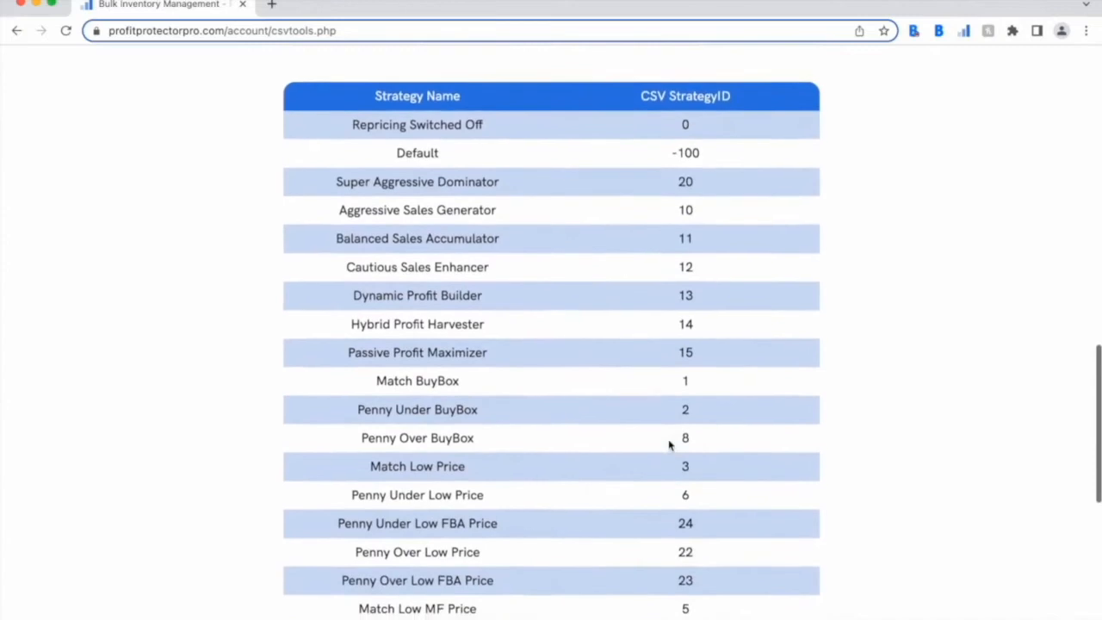
scroll(687, 445, down, 6)
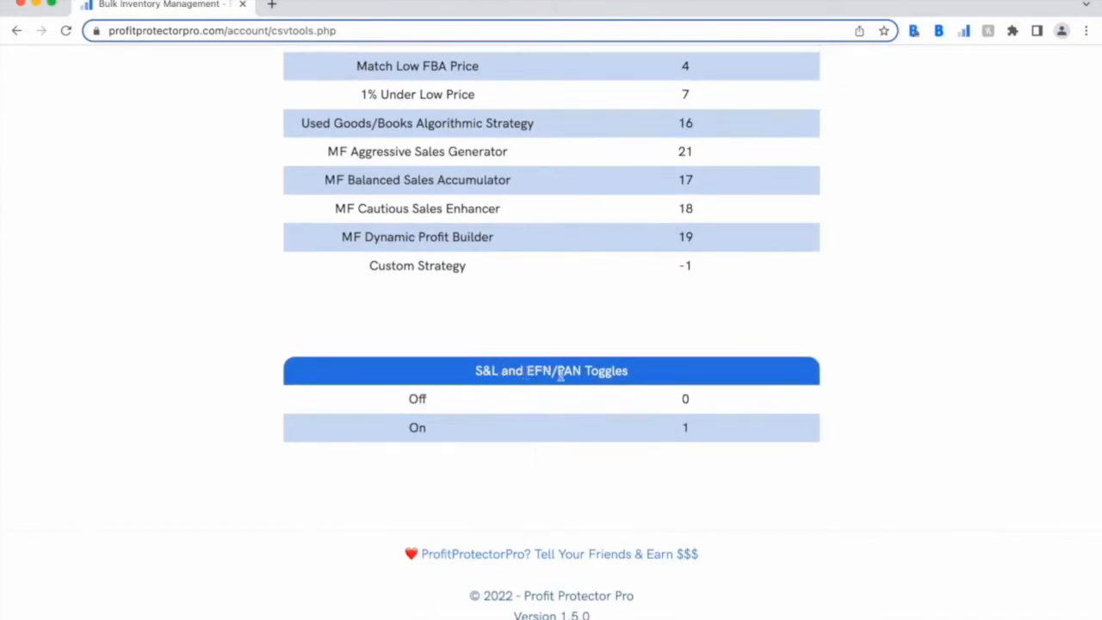
scroll(560, 459, up, 2)
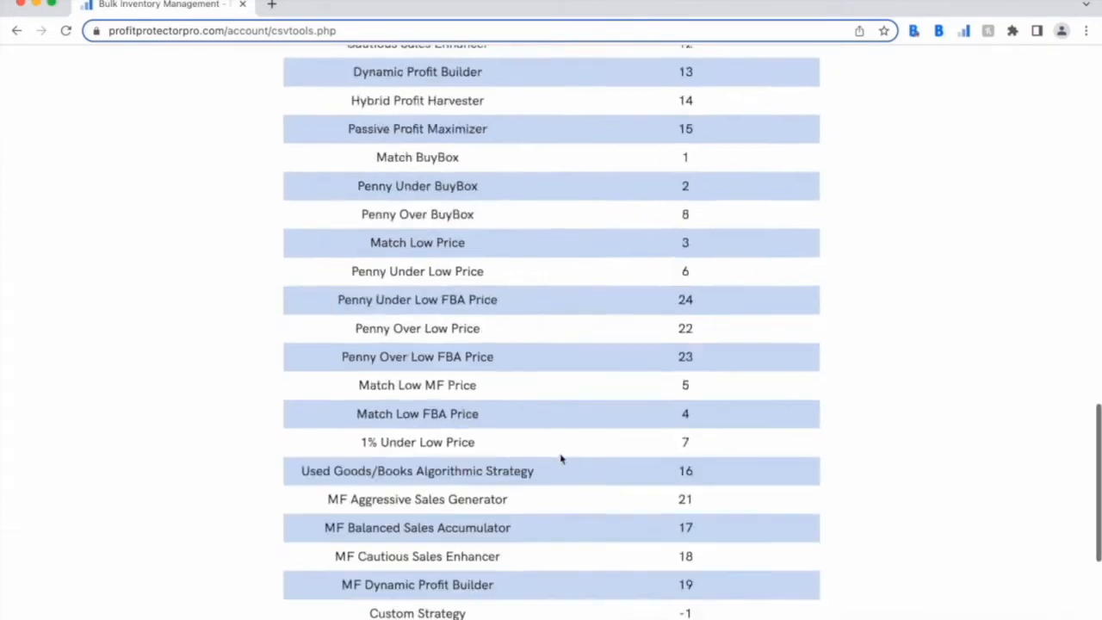
scroll(561, 459, up, 15)
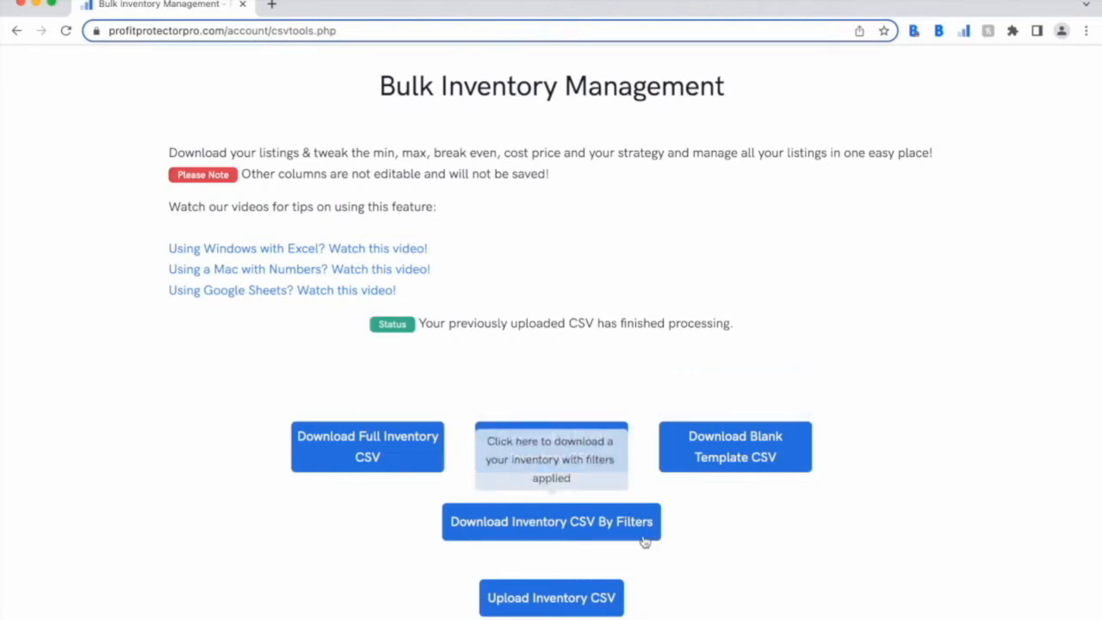
scroll(669, 315, up, 2)
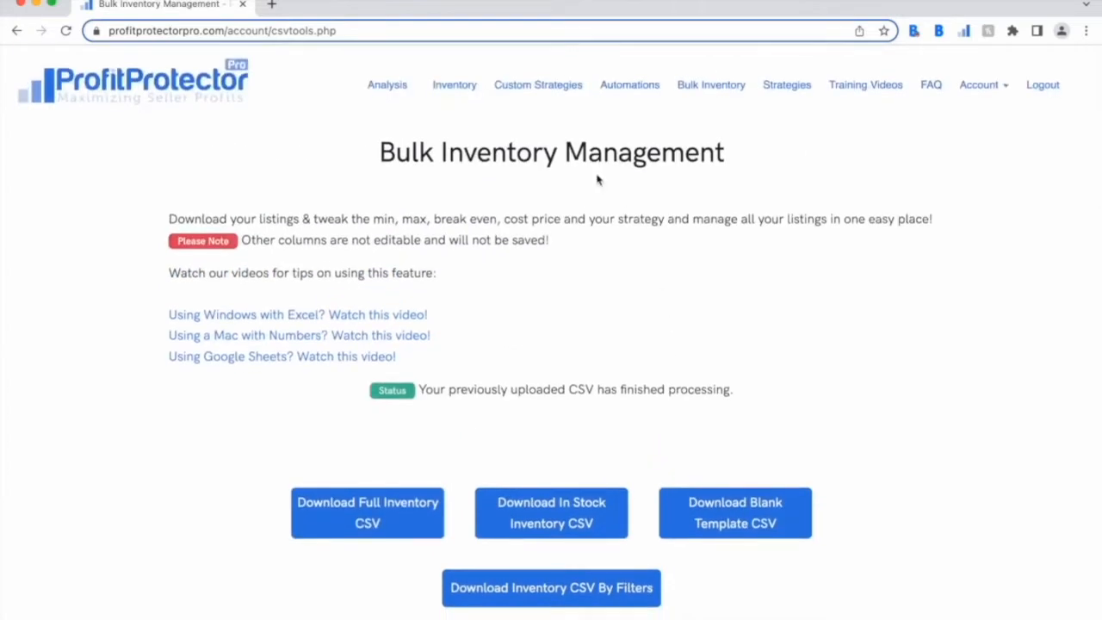
Compare the filters offered on the Inventory page with the filters for exporting an inventory CSV on the Bulk Inventory page
click(457, 86)
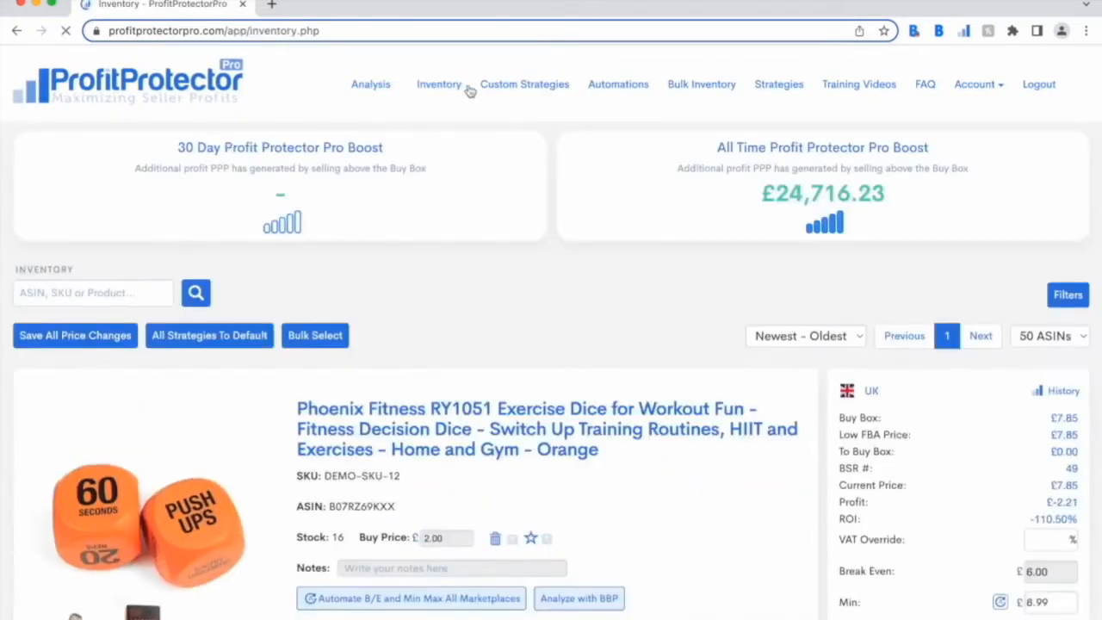
click(1065, 305)
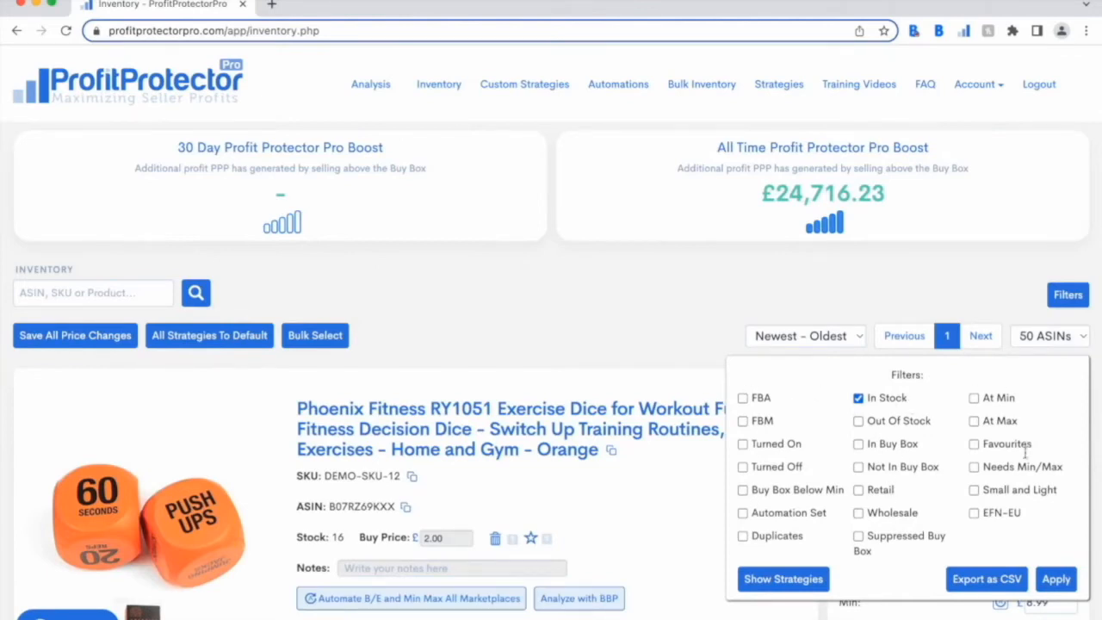
click(696, 89)
scroll(544, 398, down, 3)
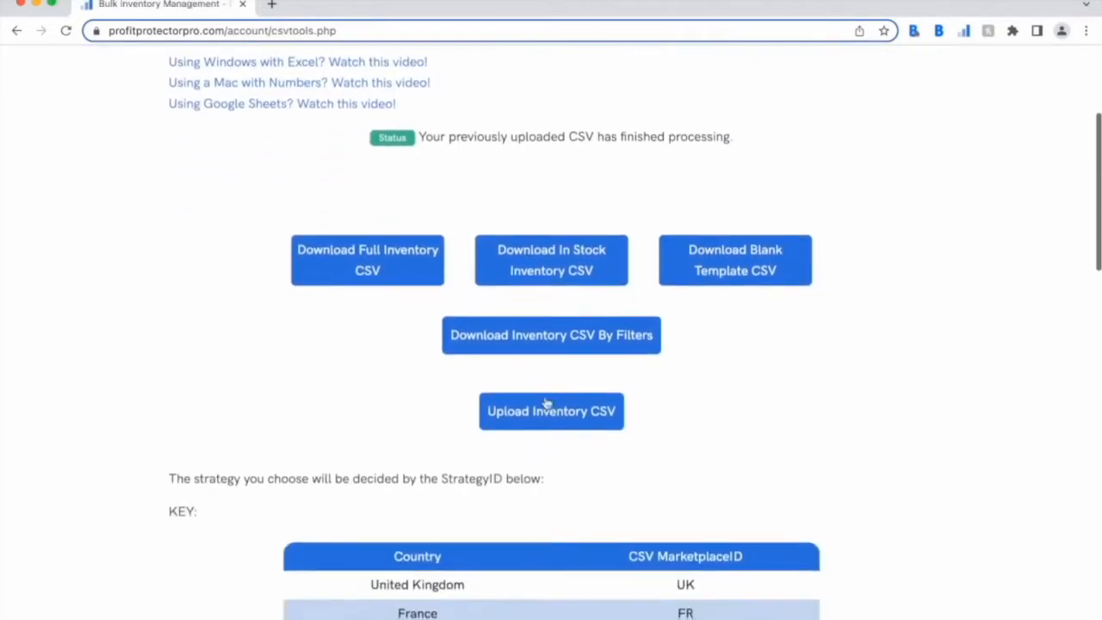
scroll(546, 405, up, 1)
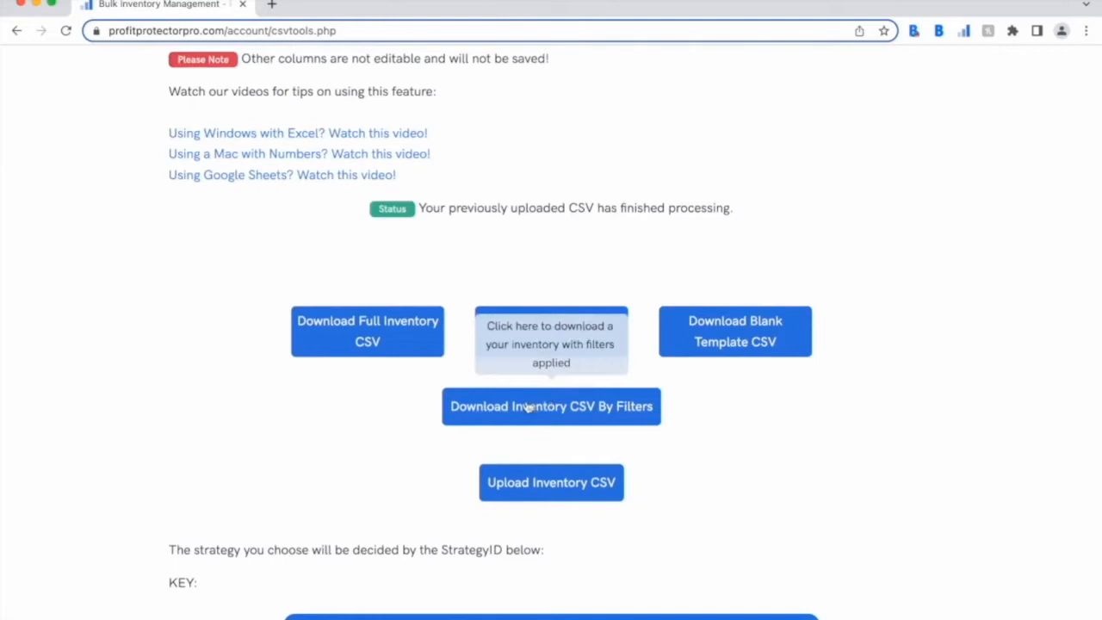
click(525, 406)
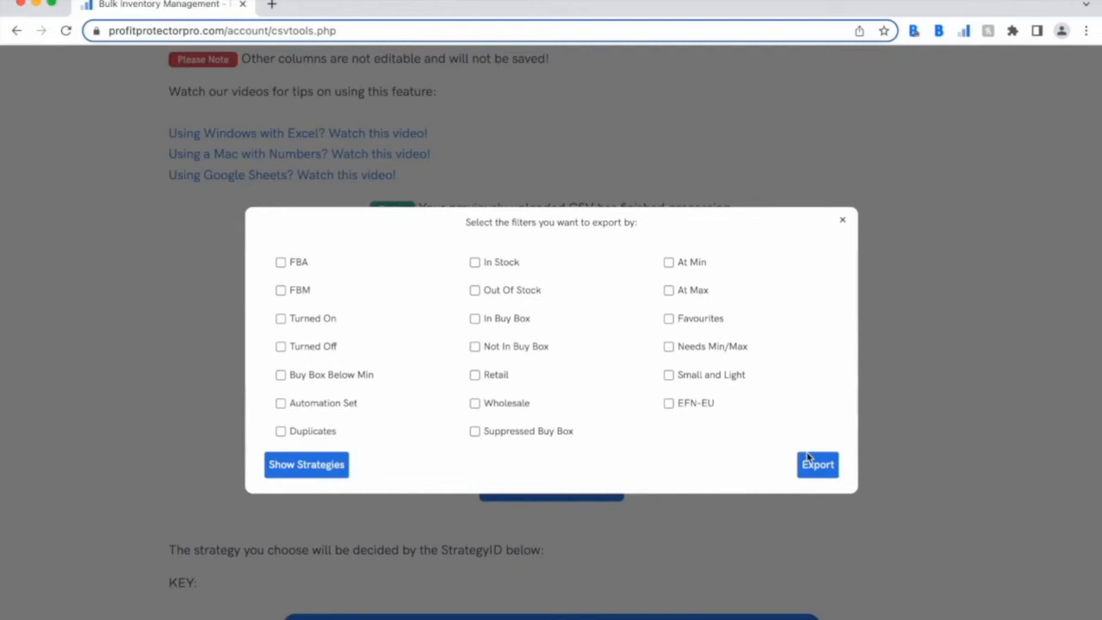
click(842, 222)
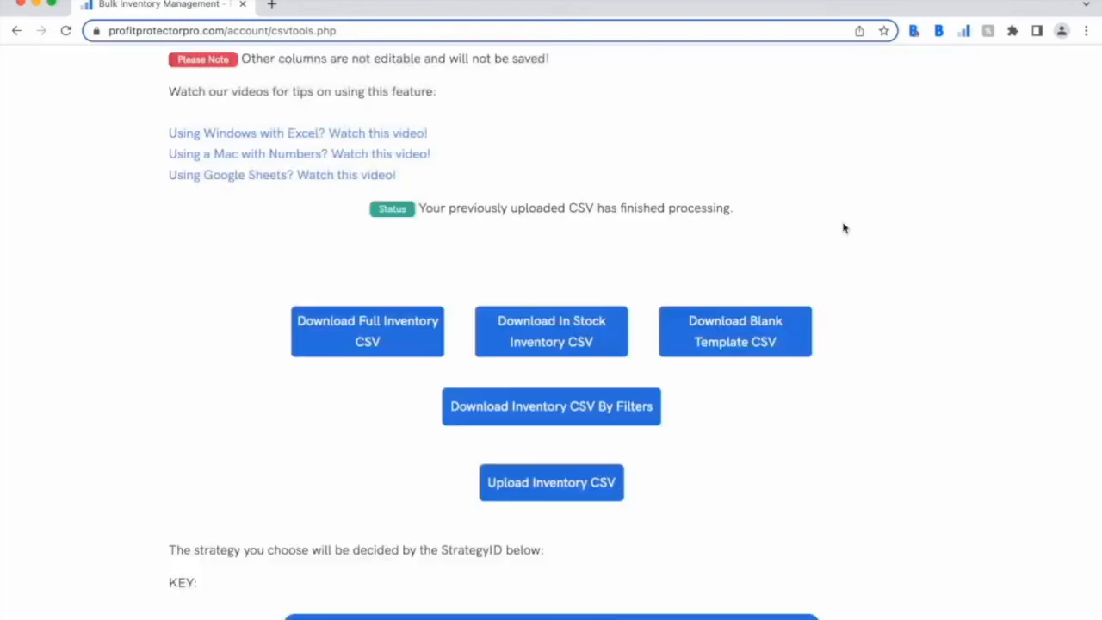
Download the full inventory CSV and open it in a full-size Excel window with the columns widened to fit their contents
click(371, 347)
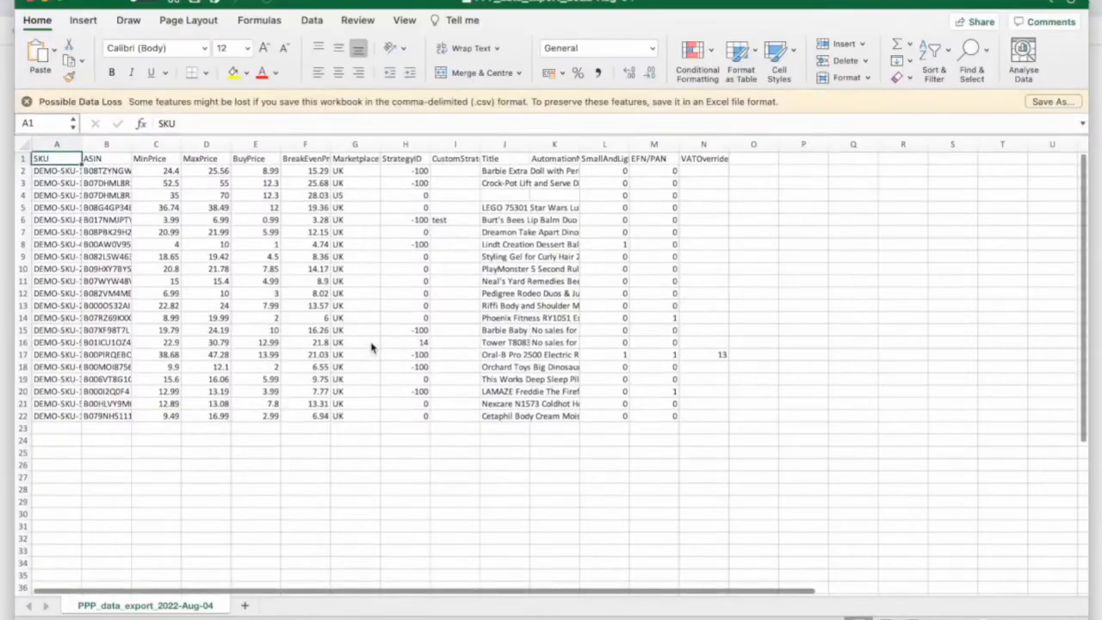
double_click(421, 6)
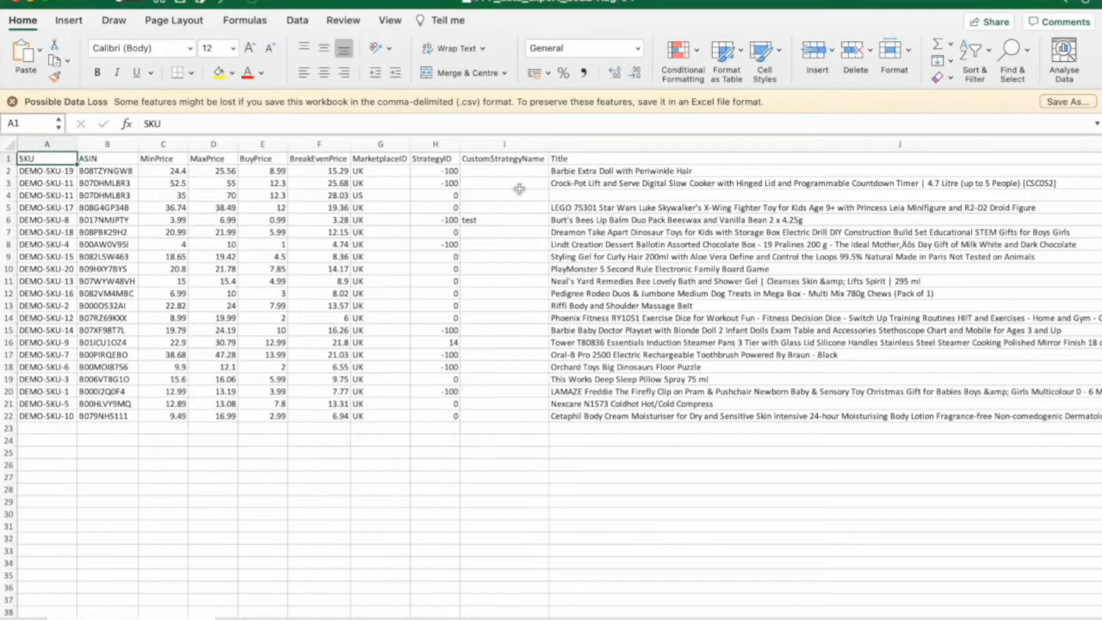
scroll(519, 189, right, 10)
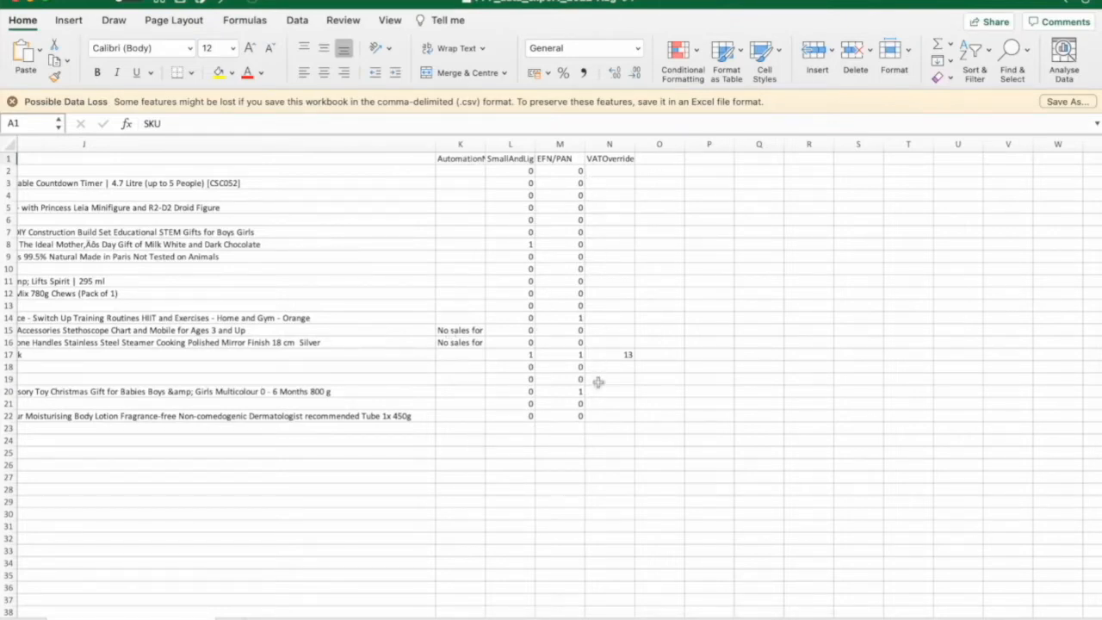
scroll(597, 381, left, 10)
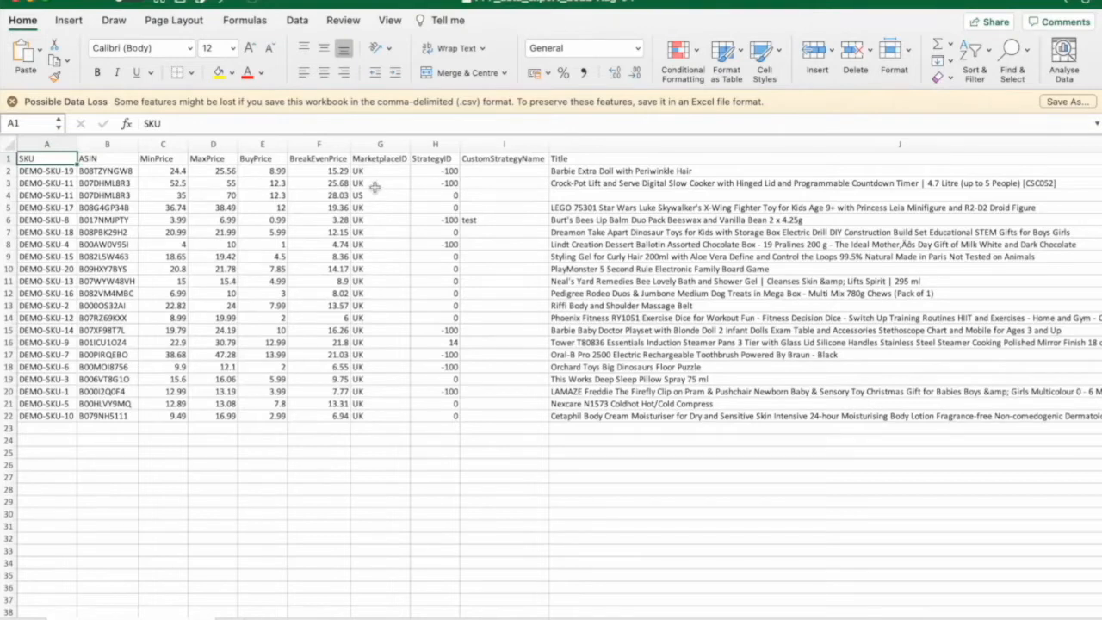
Select the MarketplaceID values in G2:G22 and check them against the country key on the Bulk Inventory page in Chrome
drag(376, 170, 377, 416)
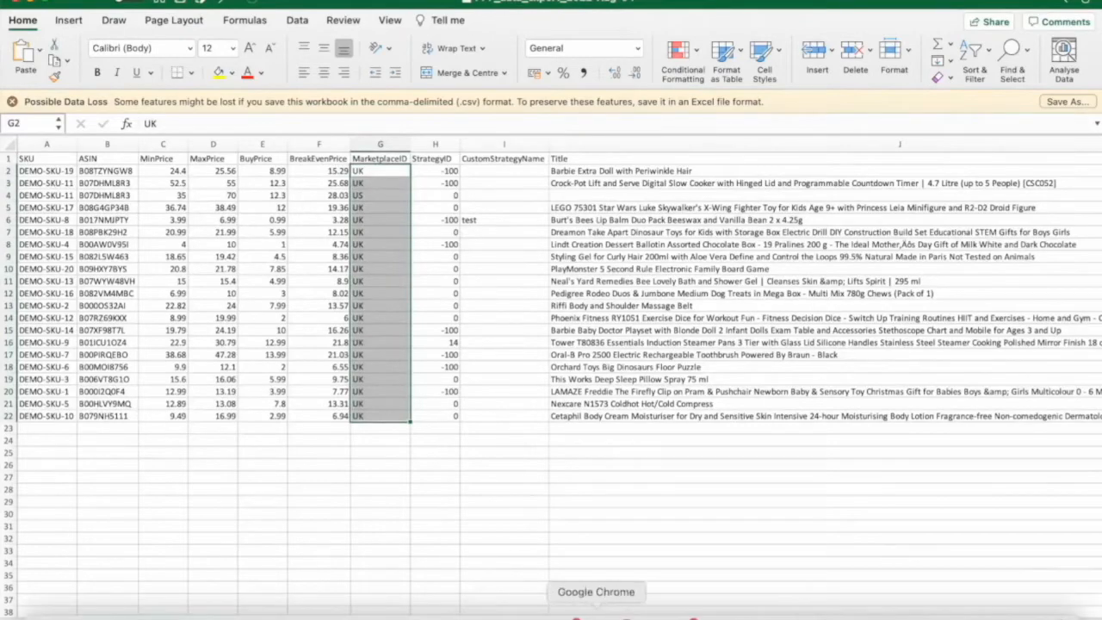
click(596, 613)
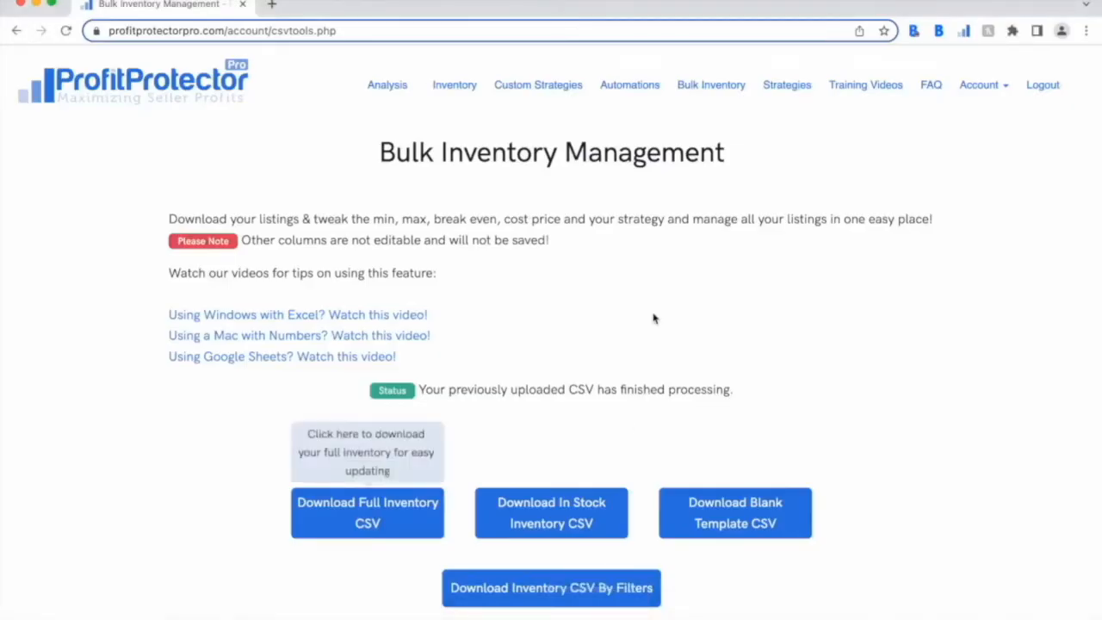
scroll(653, 318, down, 10)
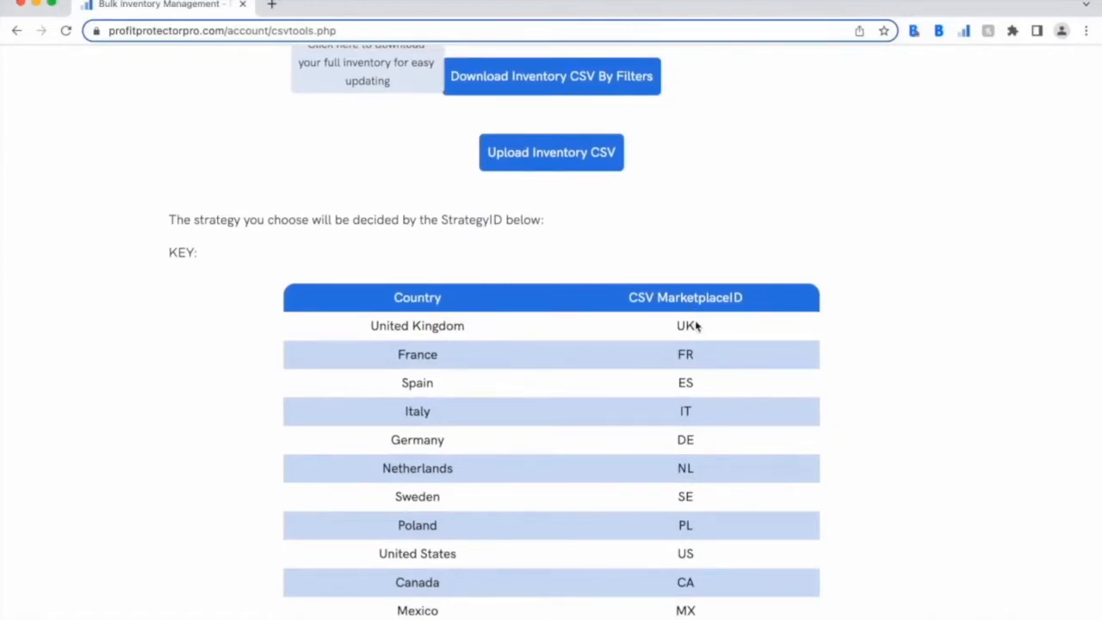
Compare the StrategyID column in Excel with the strategy name key on the Bulk Inventory page in Chrome
scroll(698, 330, down, 12)
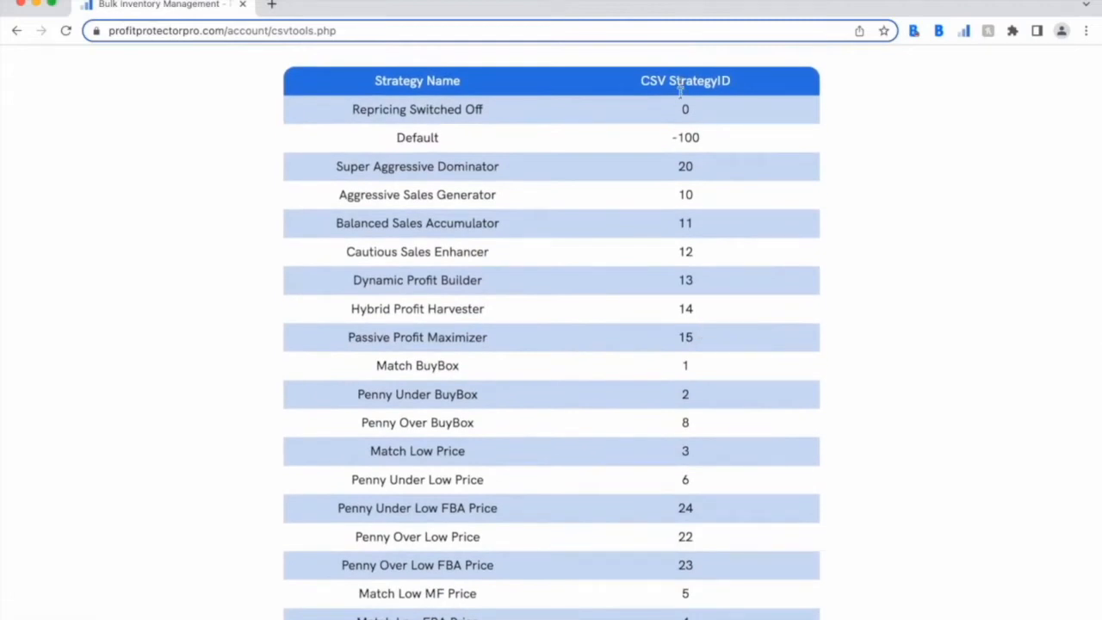
mouse_move(684, 618)
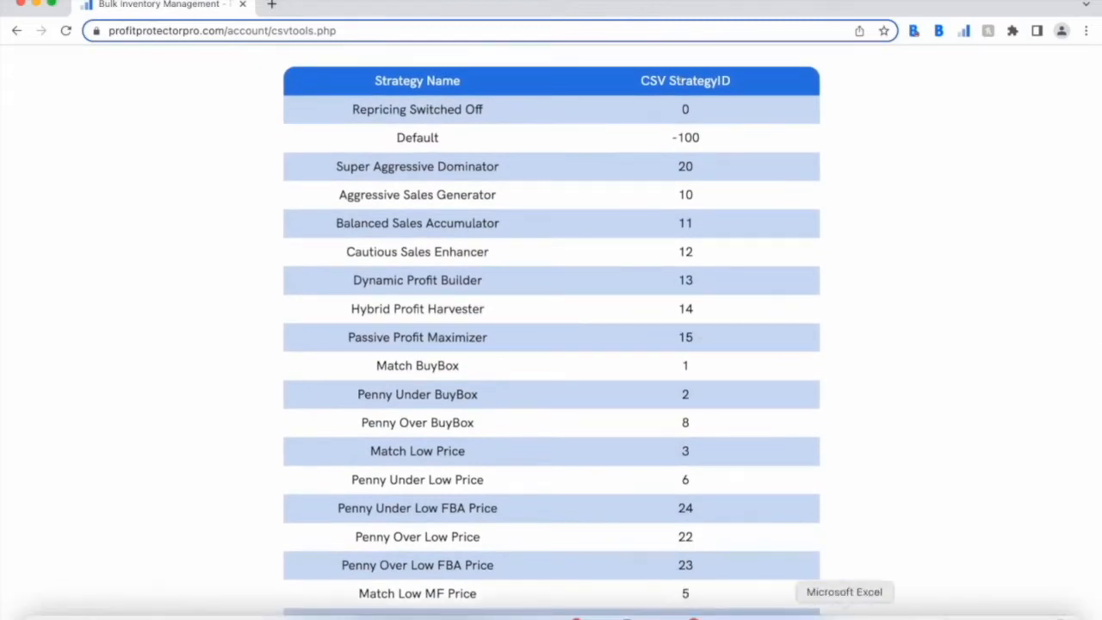
click(840, 613)
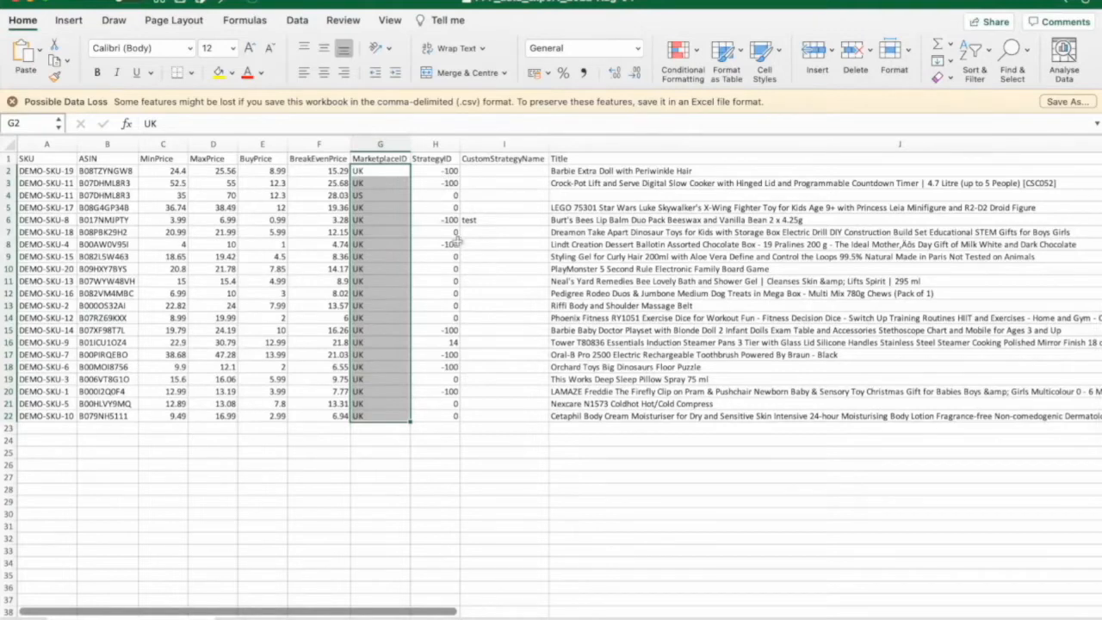
click(601, 613)
scroll(596, 476, down, 5)
scroll(595, 476, down, 3)
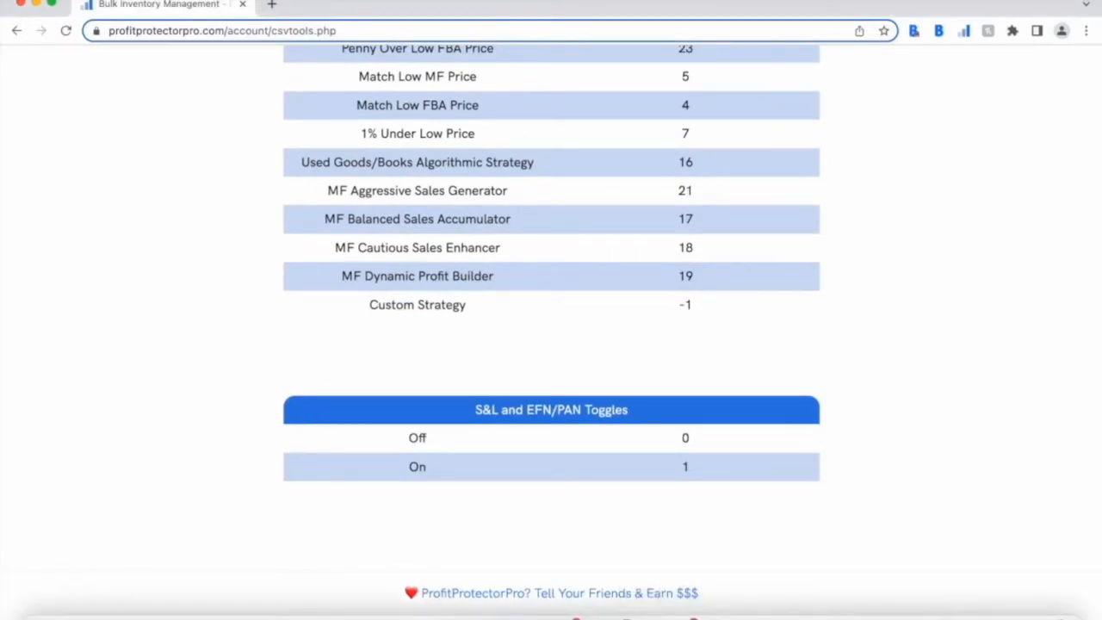
click(848, 609)
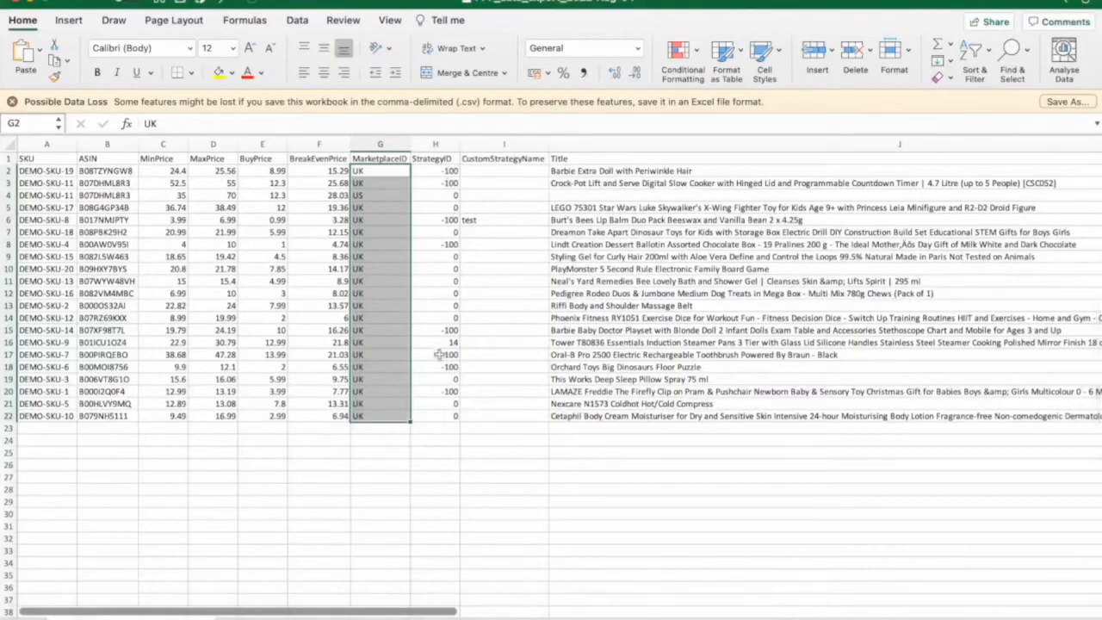
Examine the CustomStrategyName column and check the SmallAndLight and EFN/PAN columns in Excel against the toggle key in Chrome
scroll(438, 238, right, 1)
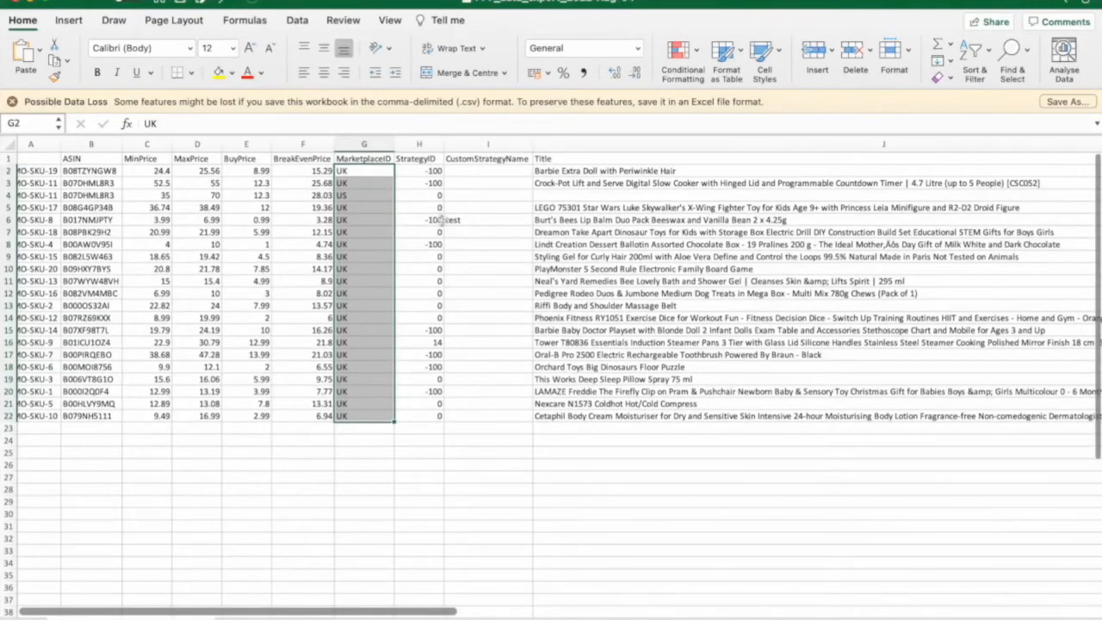
click(469, 184)
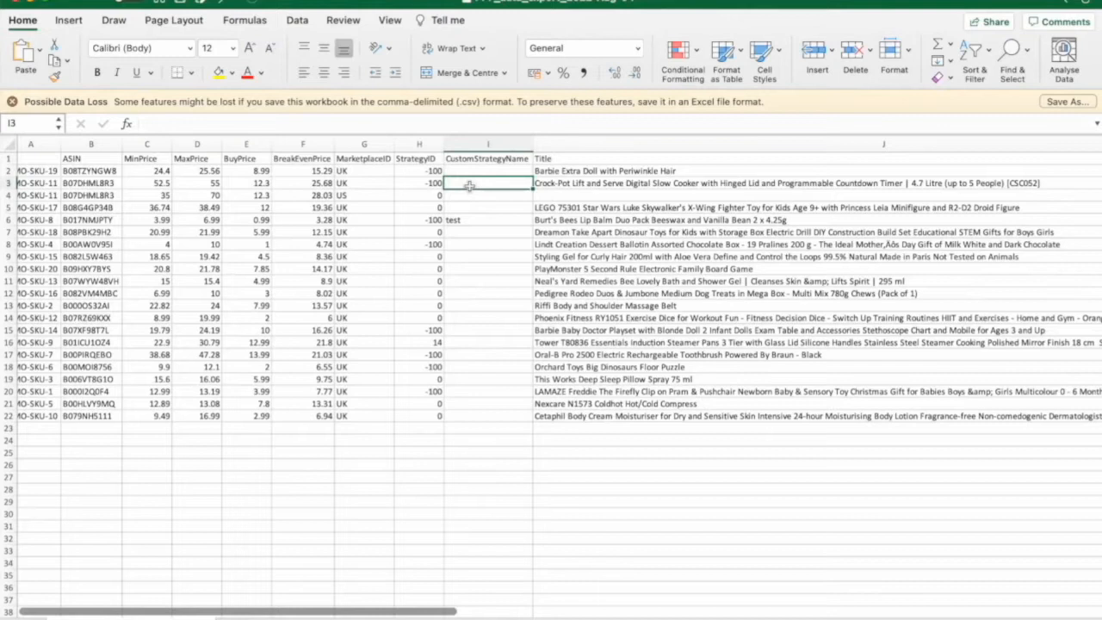
scroll(469, 185, right, 10)
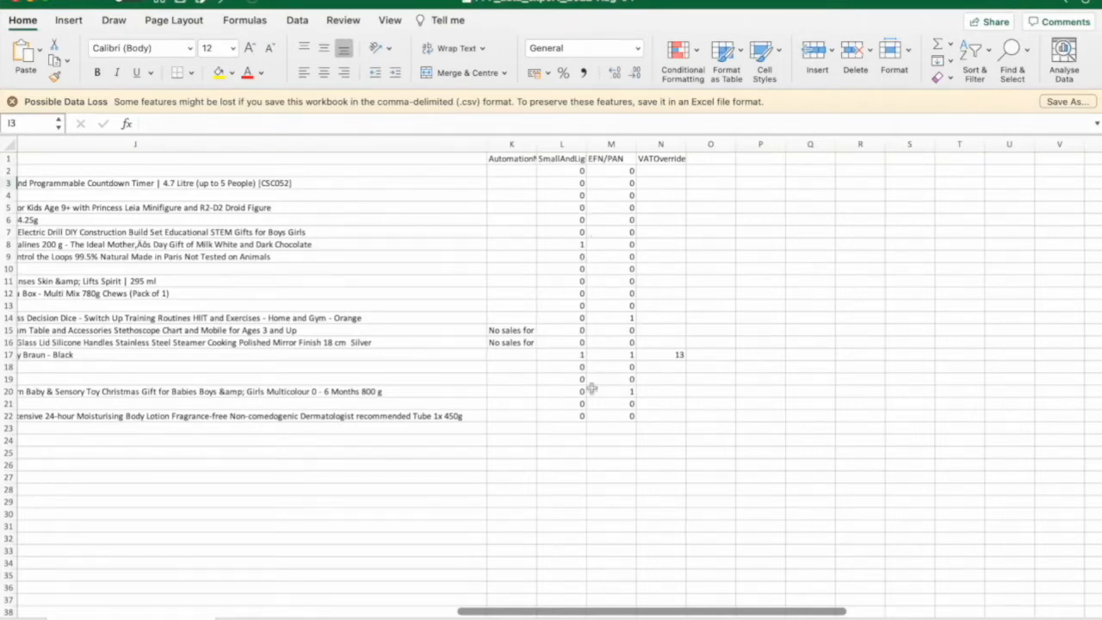
click(610, 608)
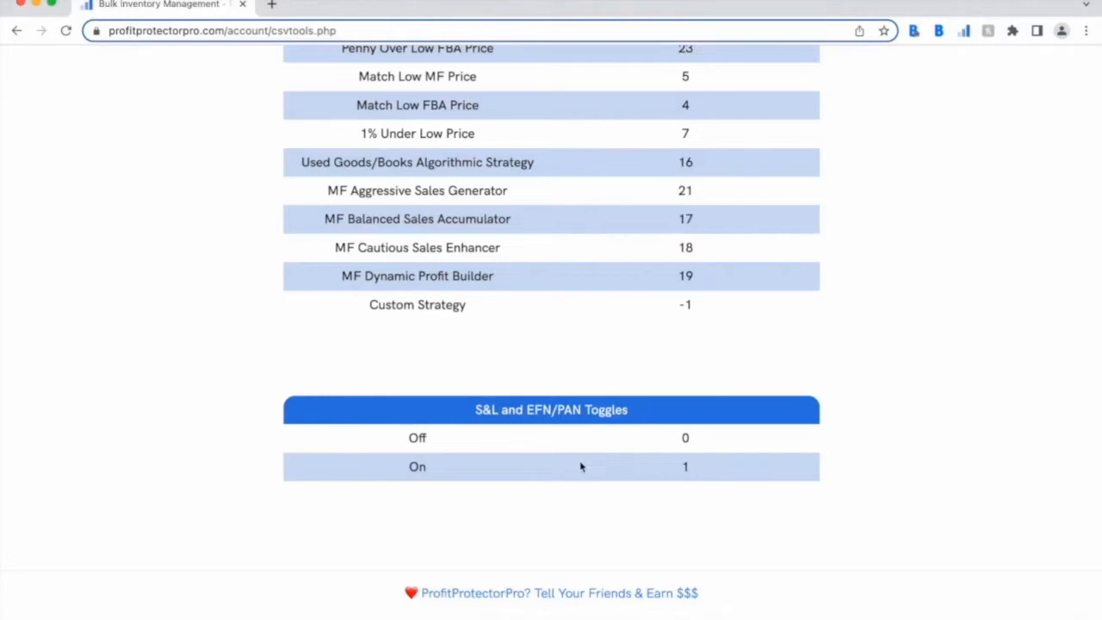
click(840, 608)
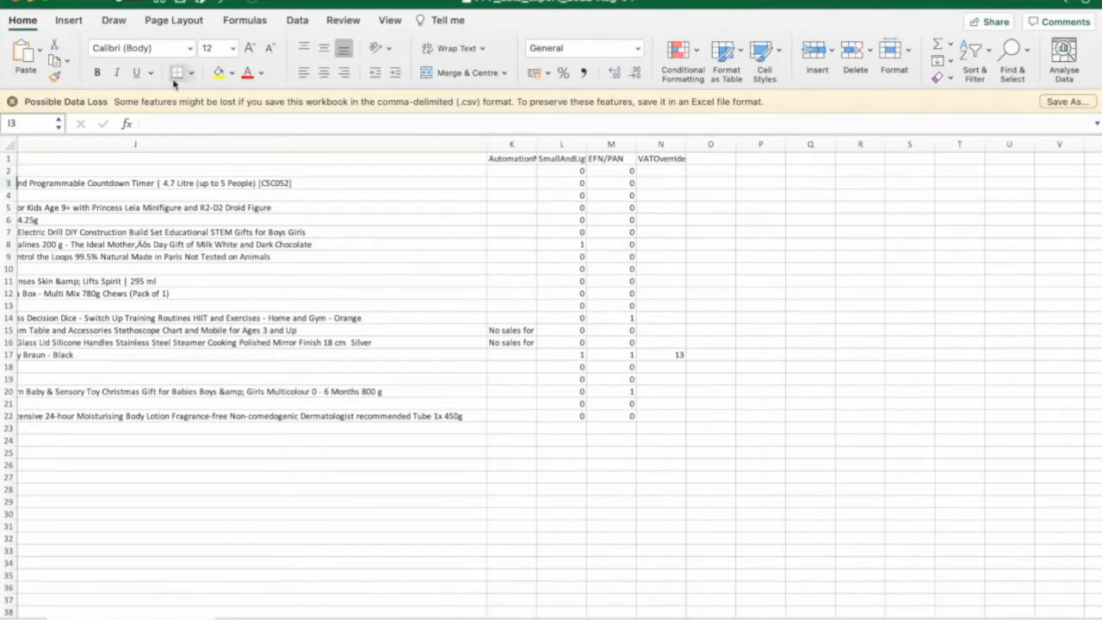
Save a copy of the inventory workbook in Downloads as "PPP Inventory Aug 2022" in comma-separated values (.csv) format
click(102, 7)
click(121, 105)
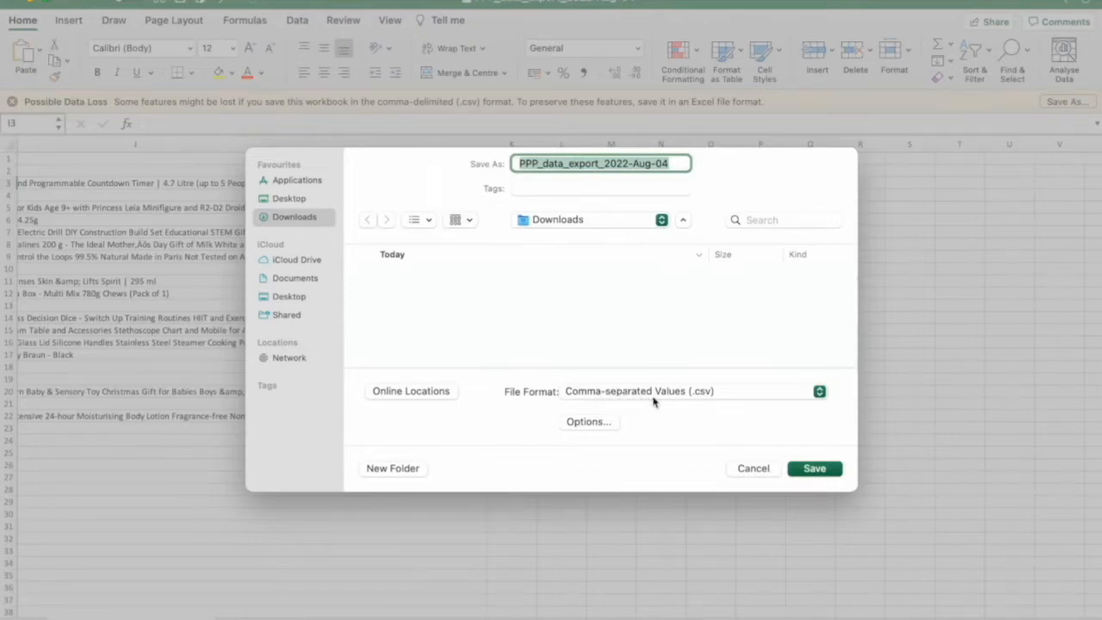
text(PPP)
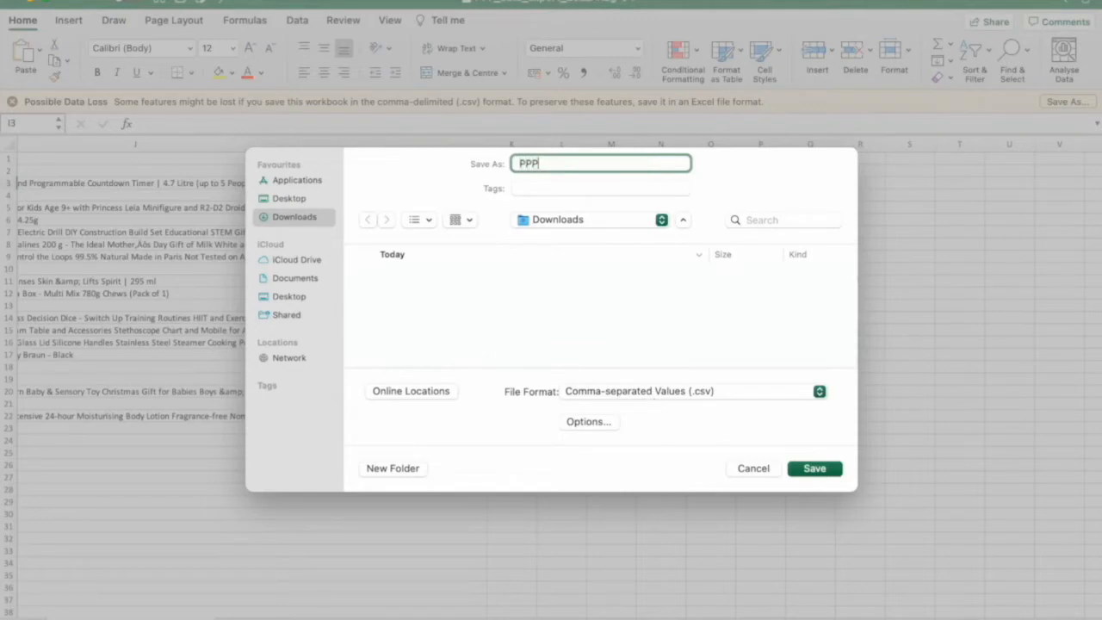
text( Inventory Aug 2022)
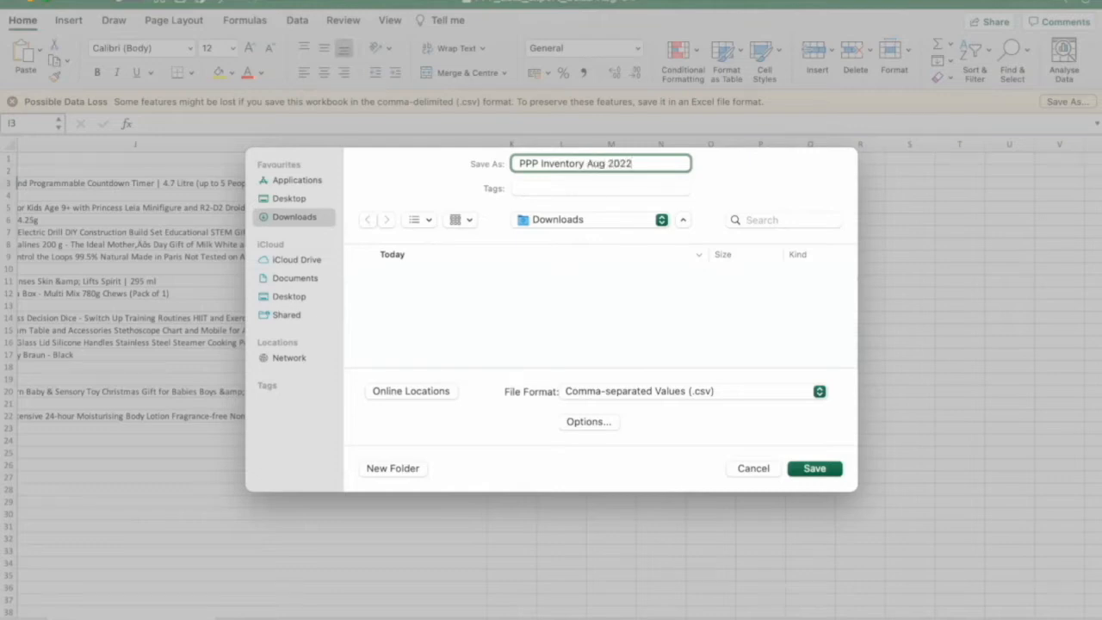
click(814, 469)
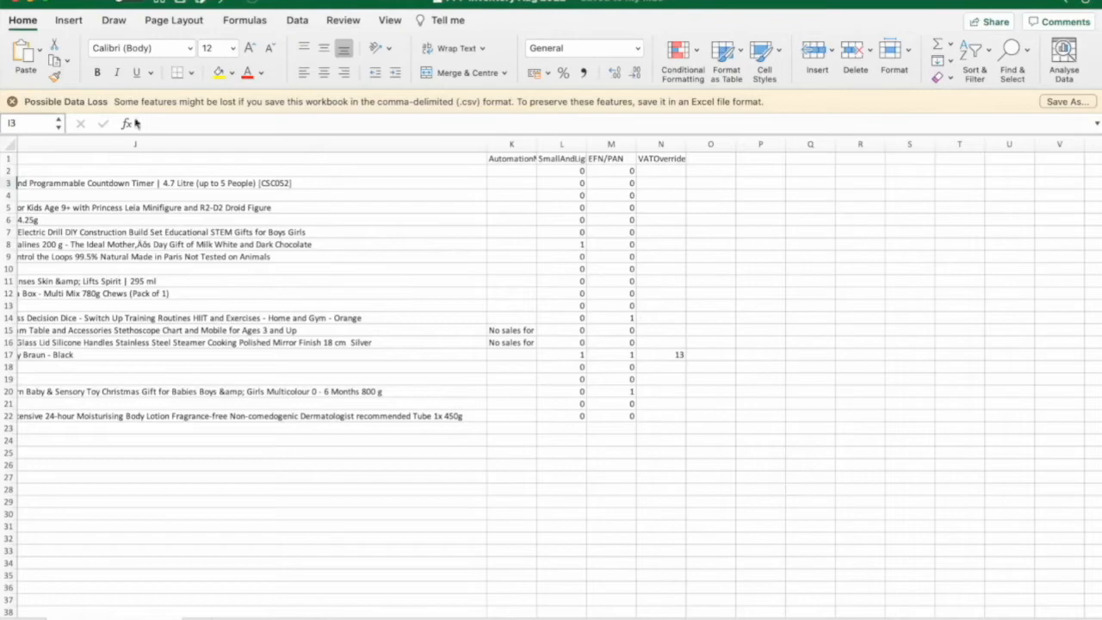
Switch to the Bulk Inventory page in Chrome and upload PPP Inventory Aug 2022.csv from Downloads as the inventory CSV
click(19, 3)
scroll(477, 278, up, 15)
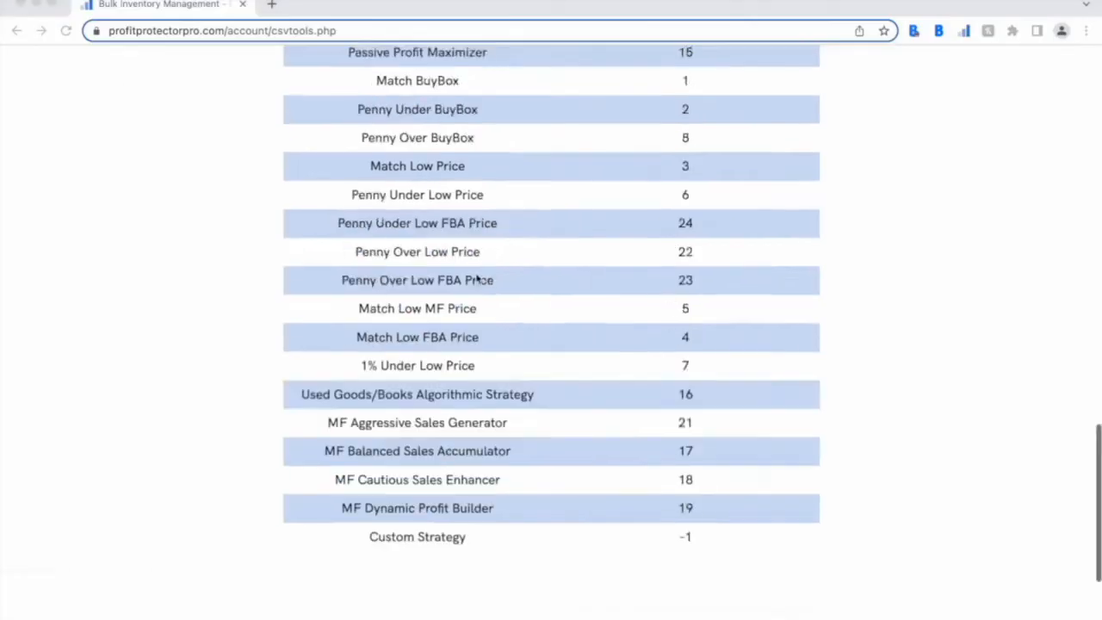
scroll(478, 277, down, 3)
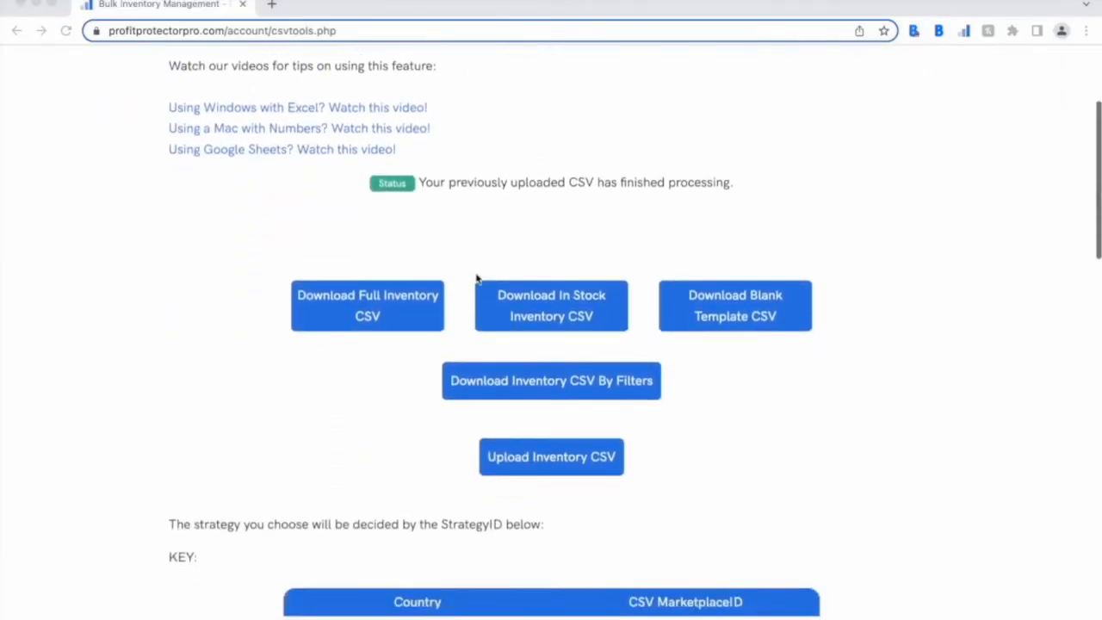
click(556, 465)
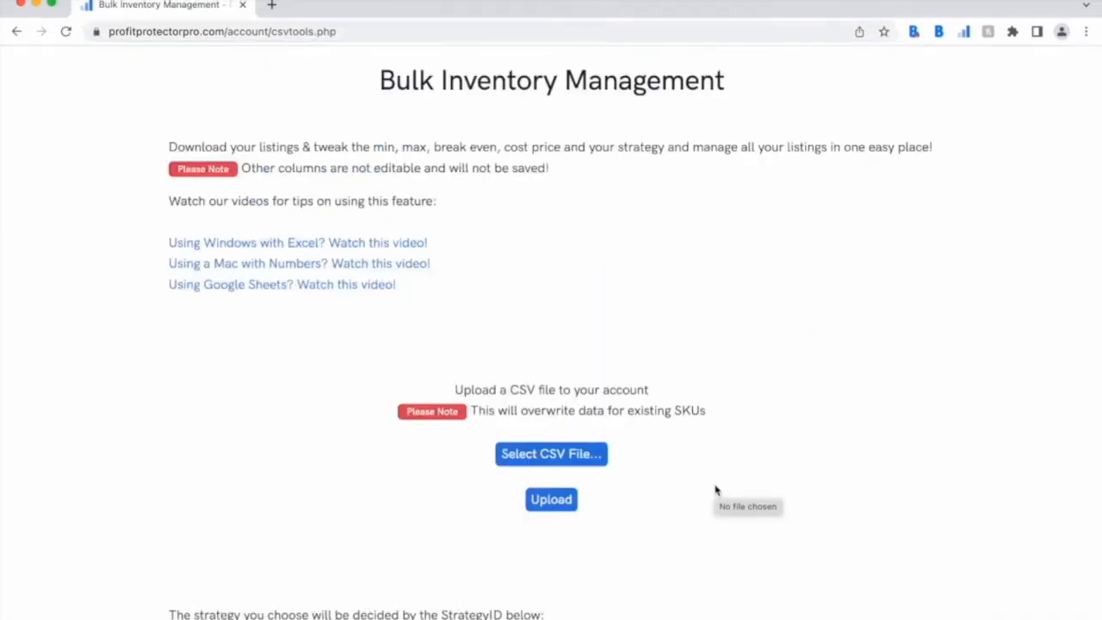
click(575, 456)
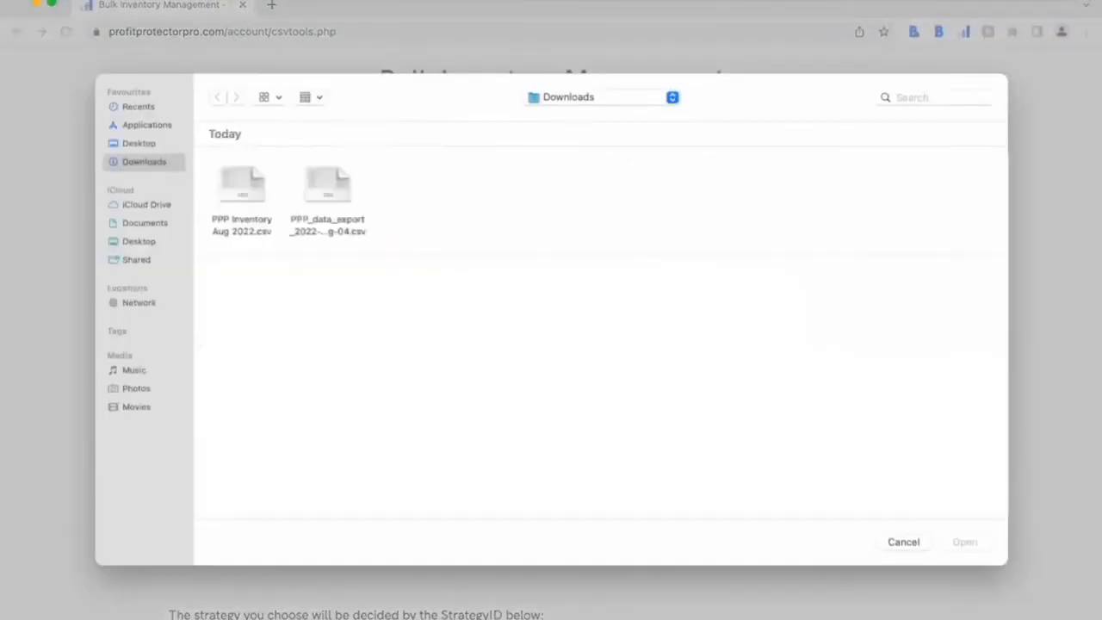
double_click(250, 228)
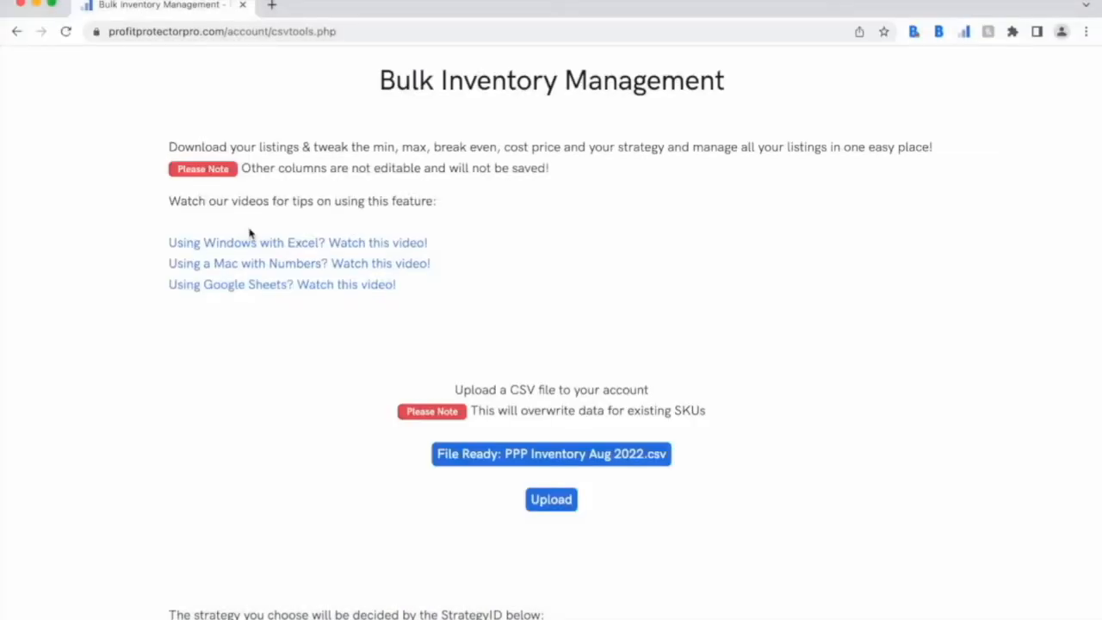
click(559, 501)
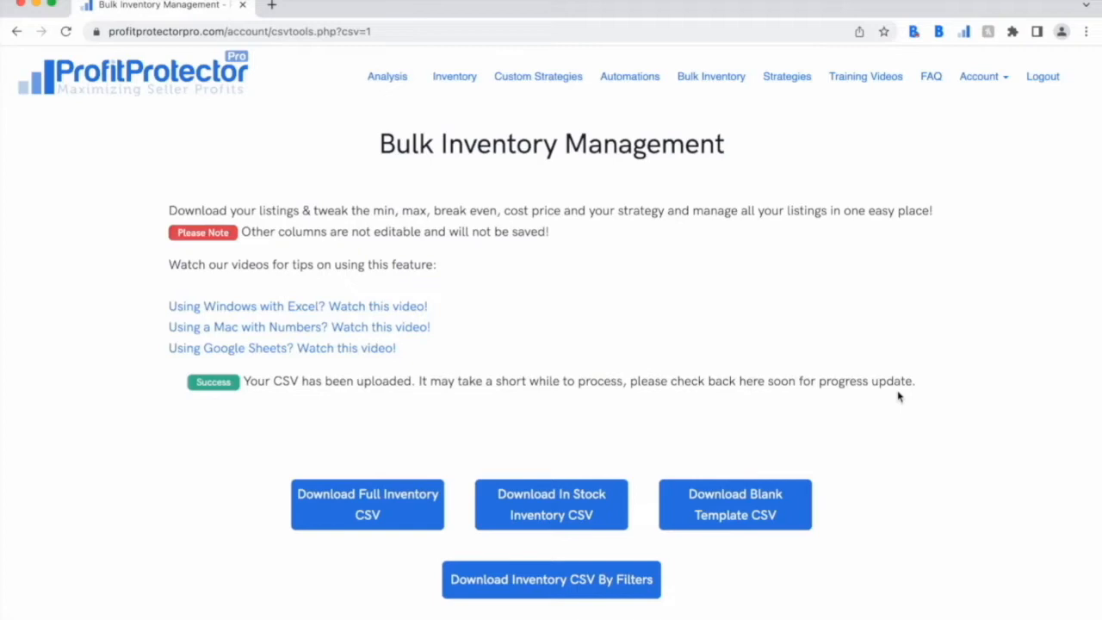
scroll(900, 394, down, 5)
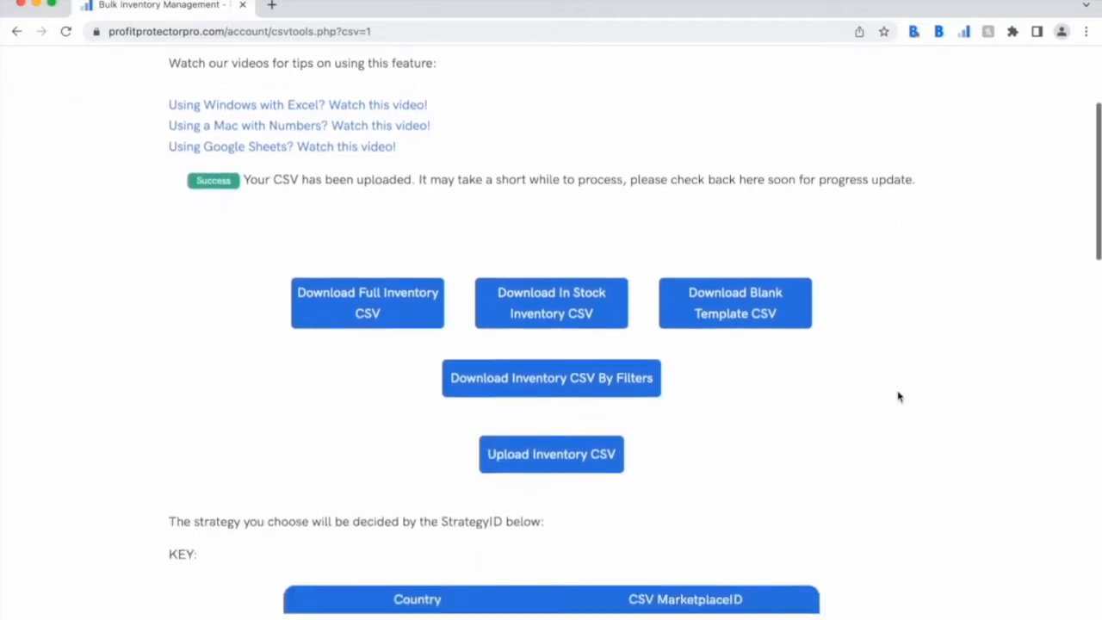